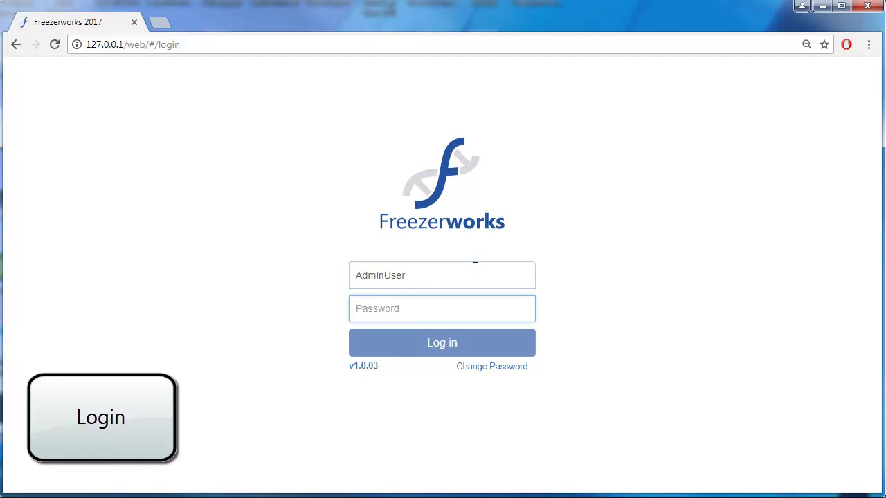
Log in as administrator with the password and expand the Search Inventory options
{"action": "type", "text": "admin"}
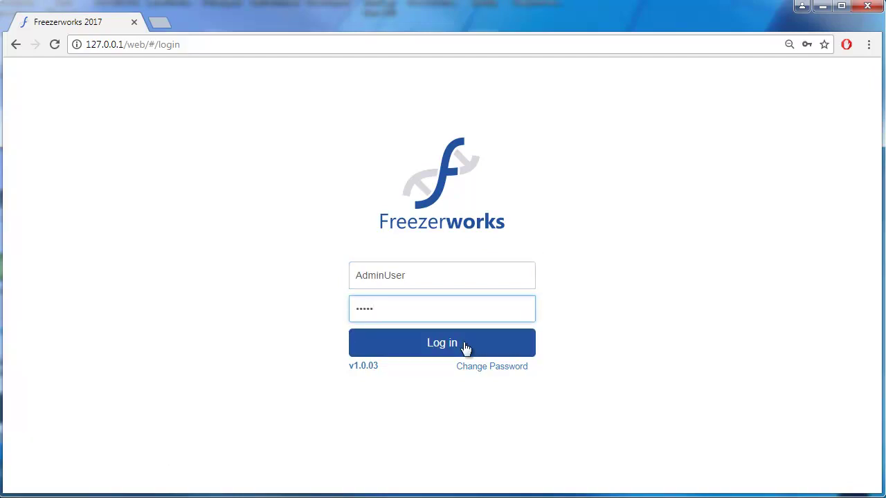
{"action": "left_click", "coordinate": [466, 349]}
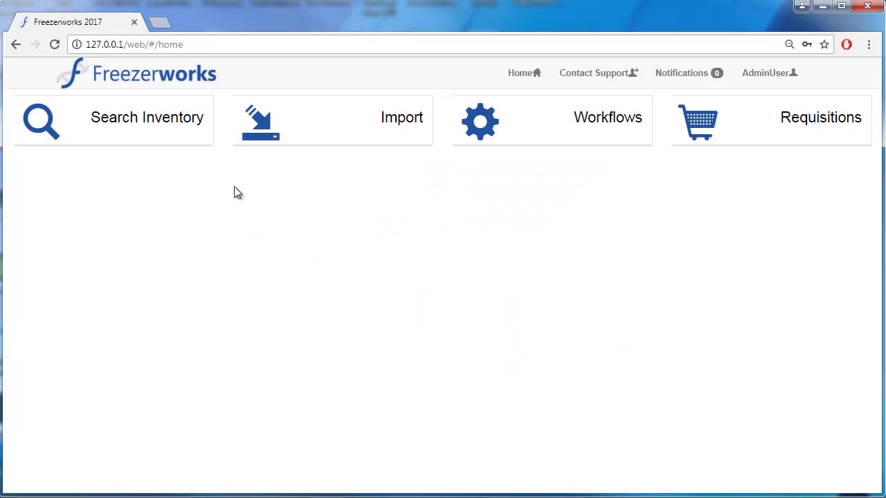
{"action": "left_click", "coordinate": [181, 122]}
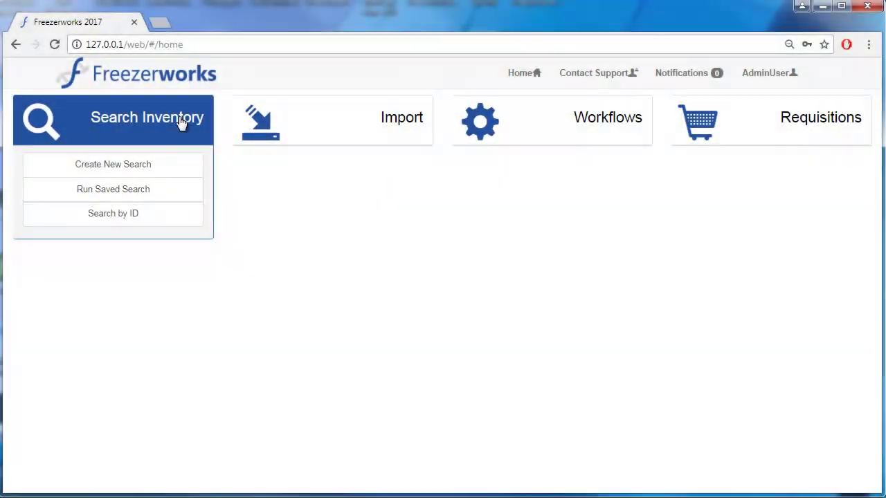
Look at the saved Aliquots Search, then go back to the home page
{"action": "left_click", "coordinate": [163, 199]}
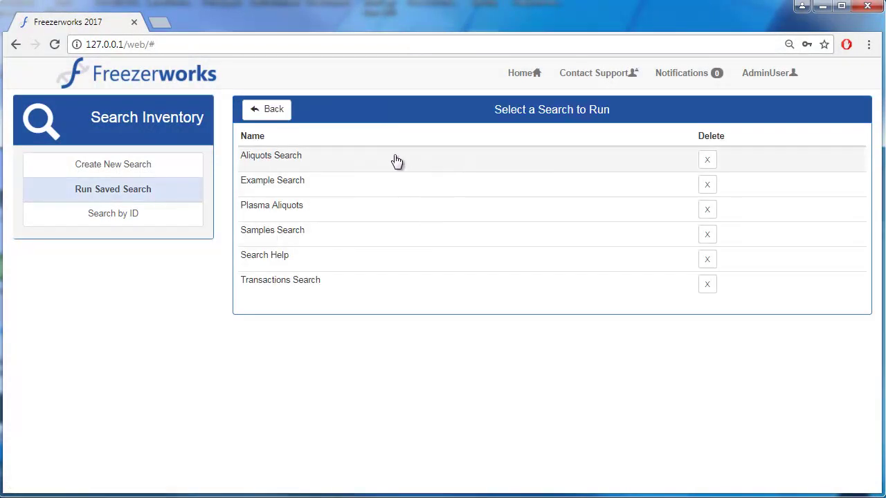
{"action": "left_click", "coordinate": [395, 162]}
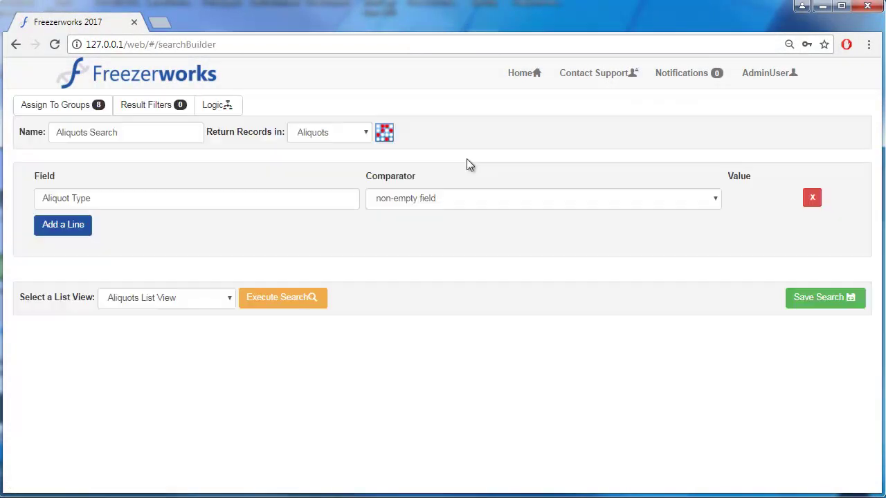
{"action": "left_click", "coordinate": [154, 82]}
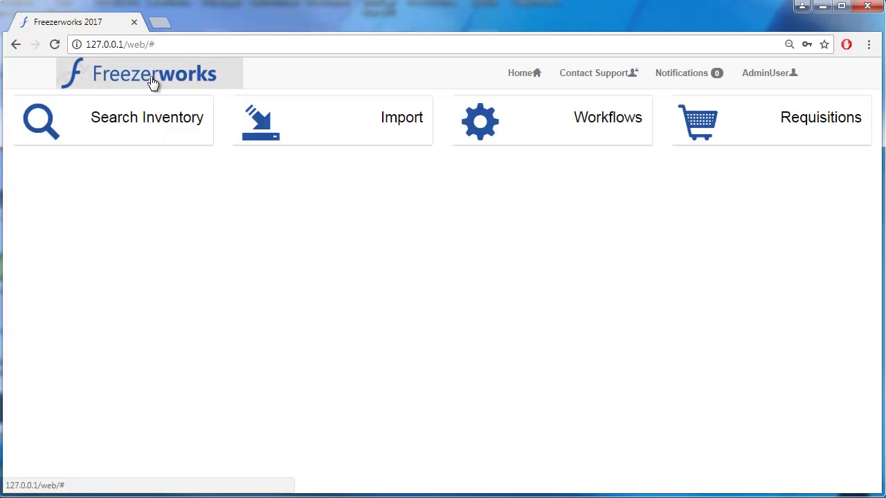
Create a new search named 'Training Search' returning records in Aliquots
{"action": "mouse_move", "coordinate": [117, 131]}
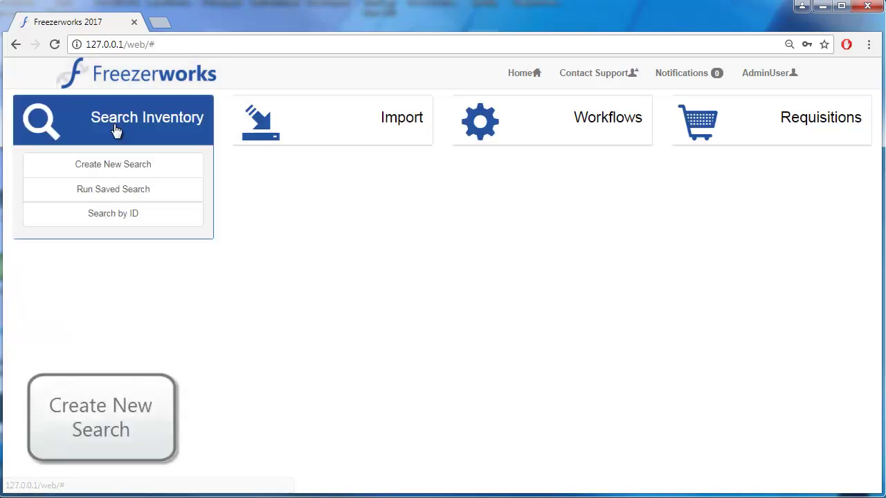
{"action": "left_click", "coordinate": [121, 167]}
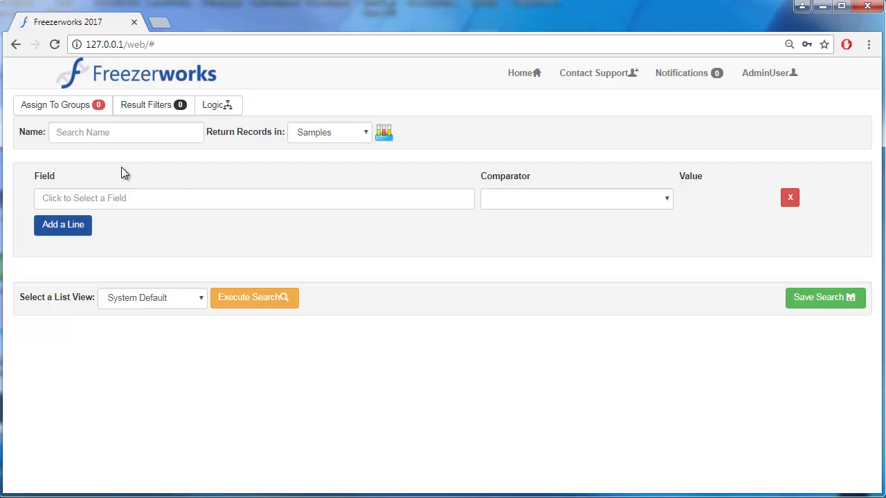
{"action": "left_click", "coordinate": [162, 140]}
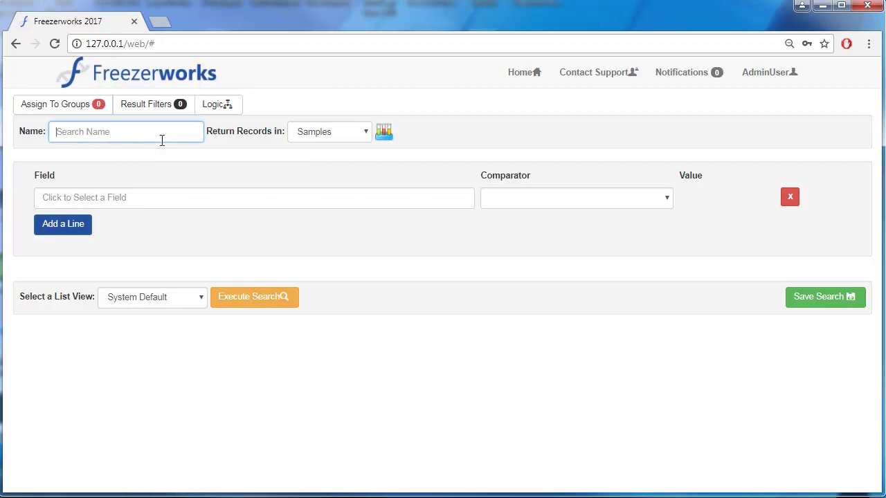
{"action": "type", "text": "Training Search"}
{"action": "left_click", "coordinate": [355, 133]}
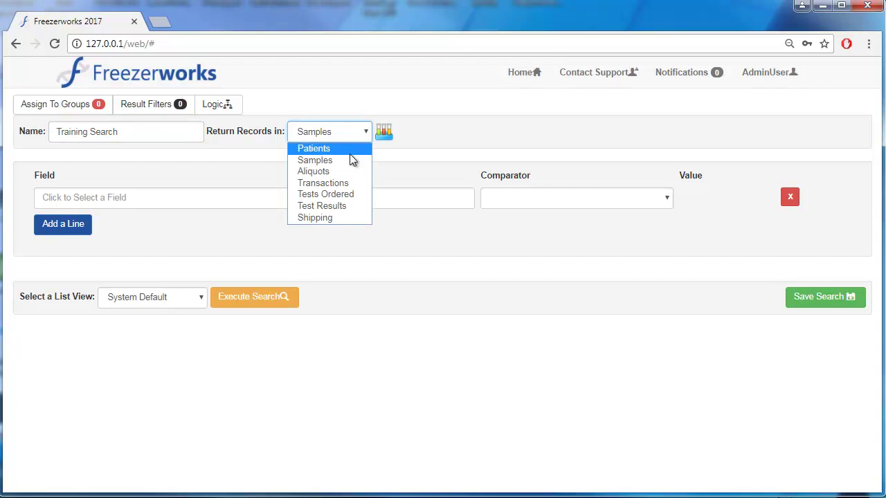
{"action": "left_click", "coordinate": [343, 172]}
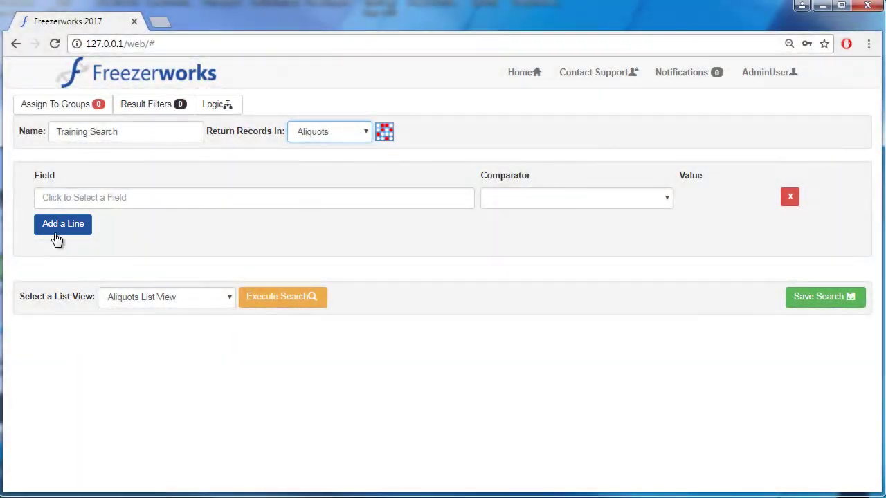
Add two criteria lines, join the third with OR, and open line 1's field list
{"action": "left_click", "coordinate": [68, 228]}
{"action": "left_click", "coordinate": [67, 254]}
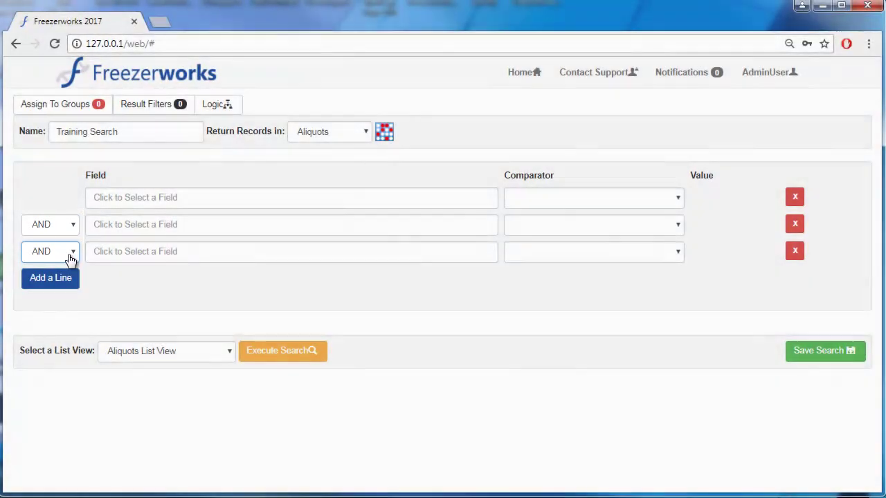
{"action": "left_click", "coordinate": [68, 254]}
{"action": "left_click", "coordinate": [65, 279]}
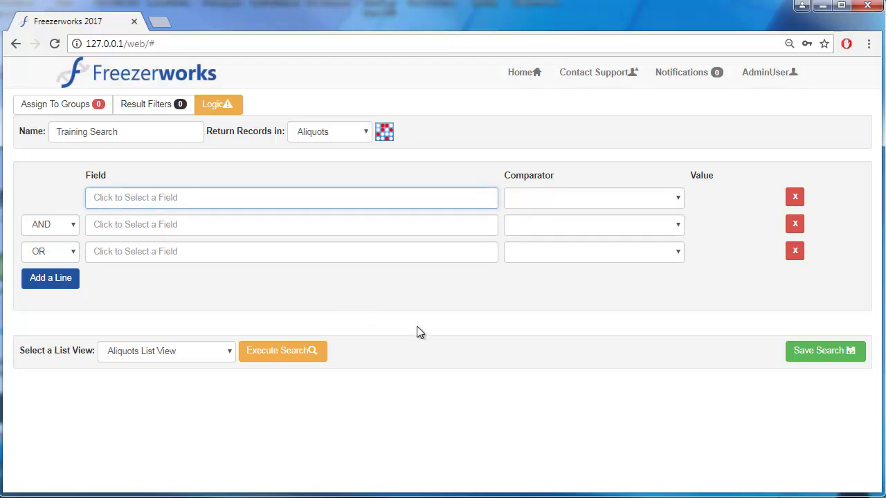
{"action": "left_click", "coordinate": [231, 197]}
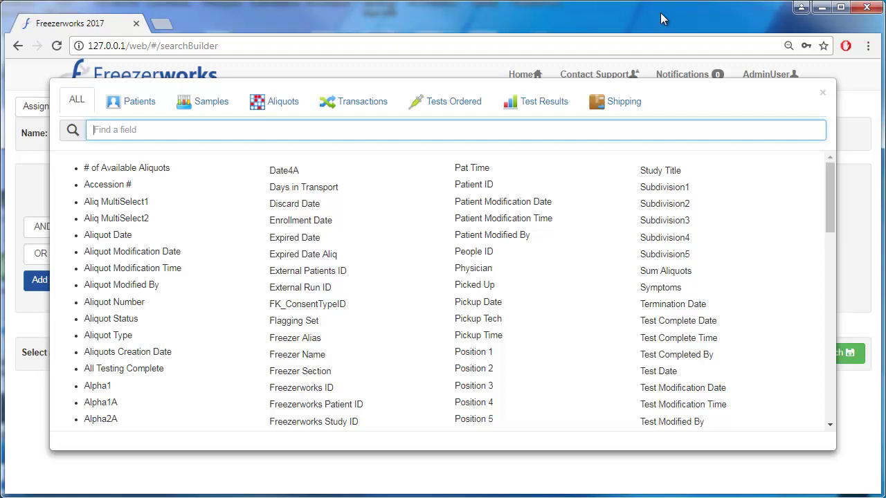
Browse the Samples, Aliquots and ALL field tabs, then choose Freezerworks ID for line 1
{"action": "left_click", "coordinate": [205, 105]}
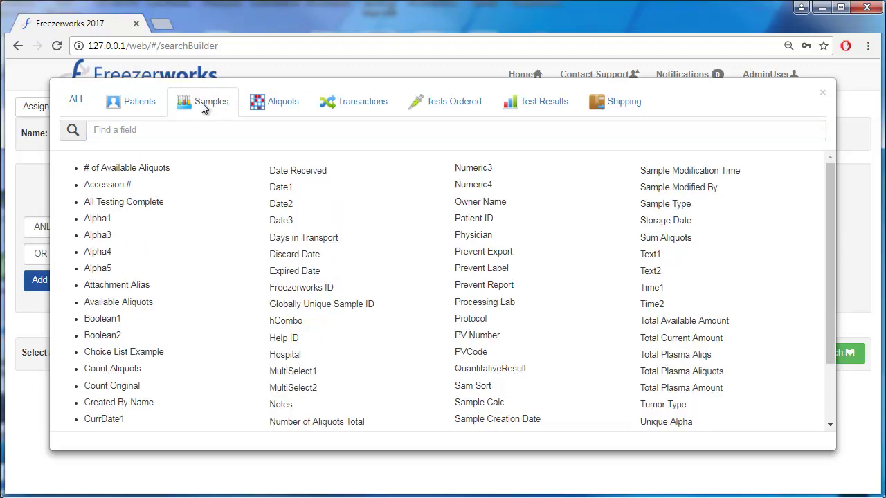
{"action": "left_click", "coordinate": [282, 113]}
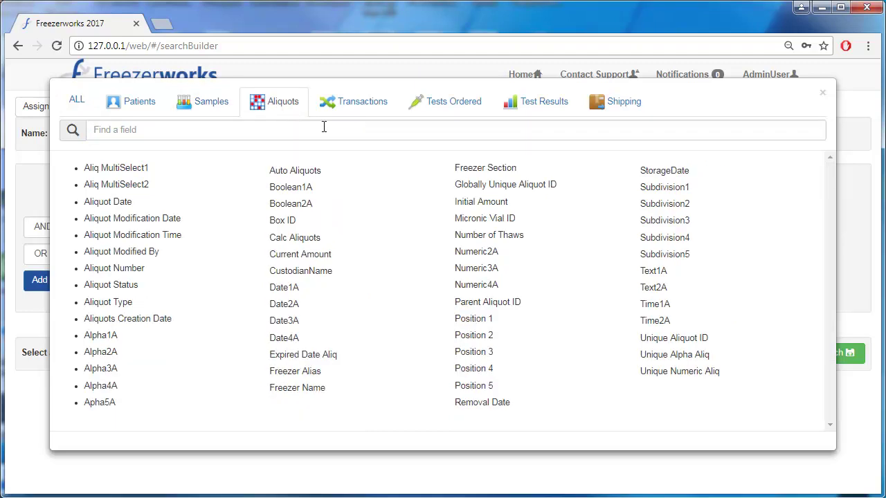
{"action": "left_click", "coordinate": [81, 110]}
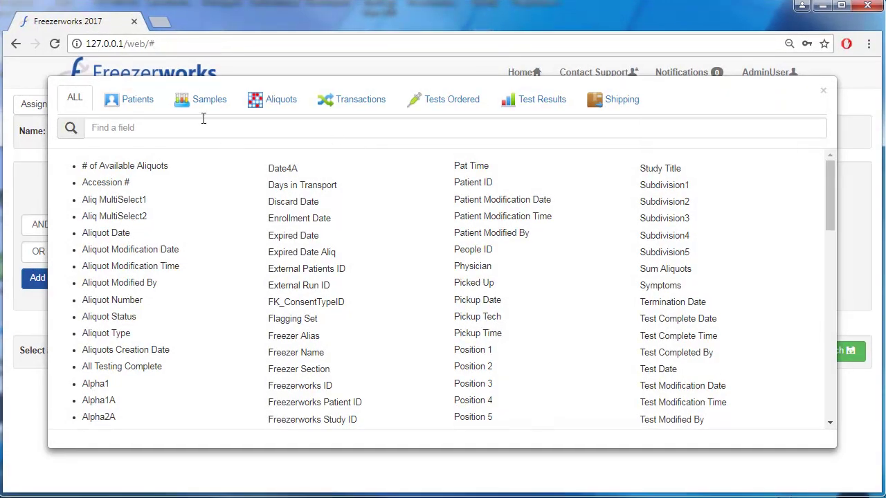
{"action": "left_click", "coordinate": [207, 108]}
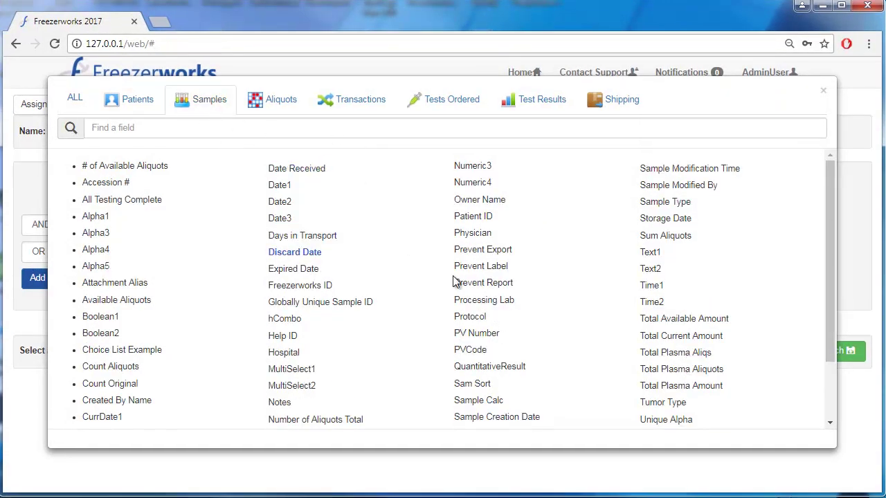
{"action": "left_click", "coordinate": [315, 287]}
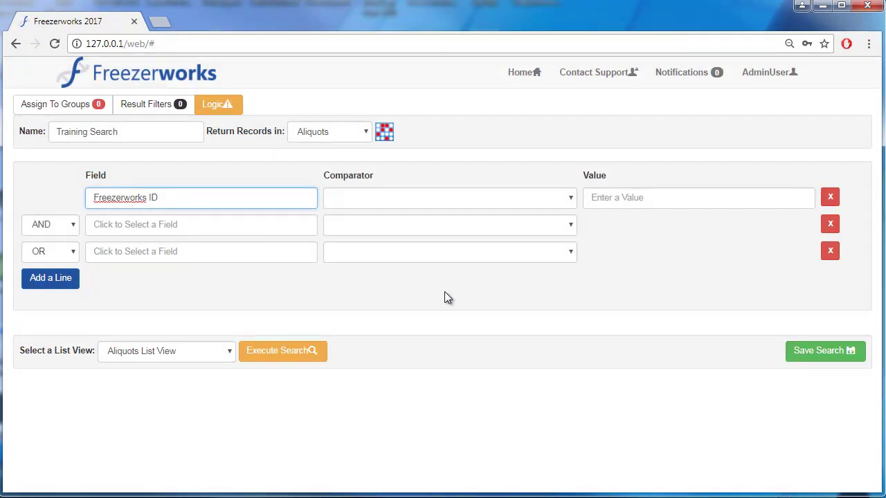
Make line 1 require Freezerworks ID greater than 100001
{"action": "left_click", "coordinate": [553, 206]}
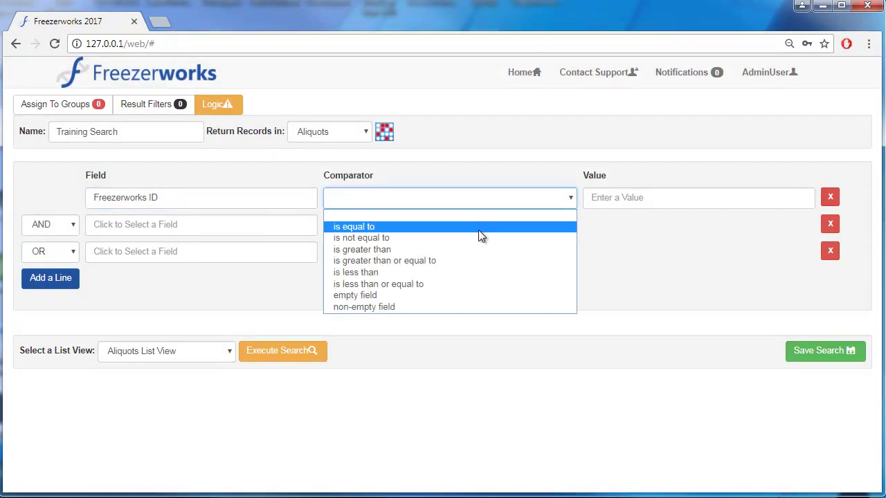
{"action": "left_click", "coordinate": [451, 249]}
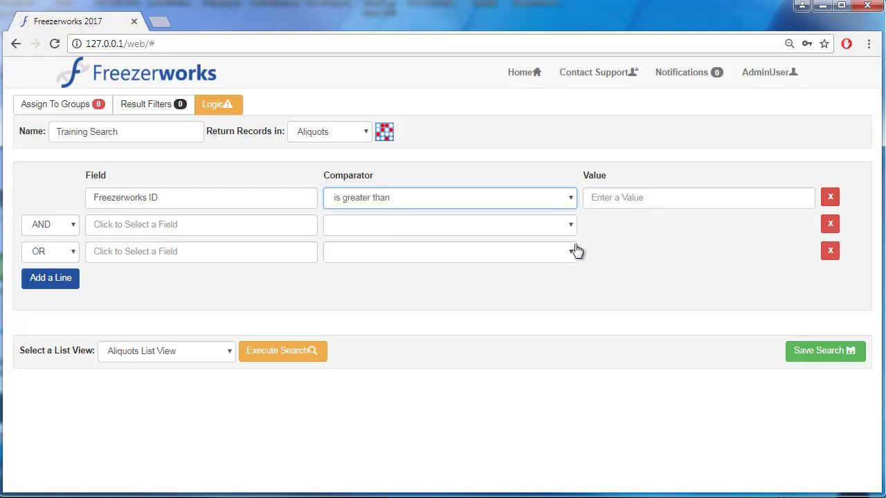
{"action": "left_click", "coordinate": [690, 203]}
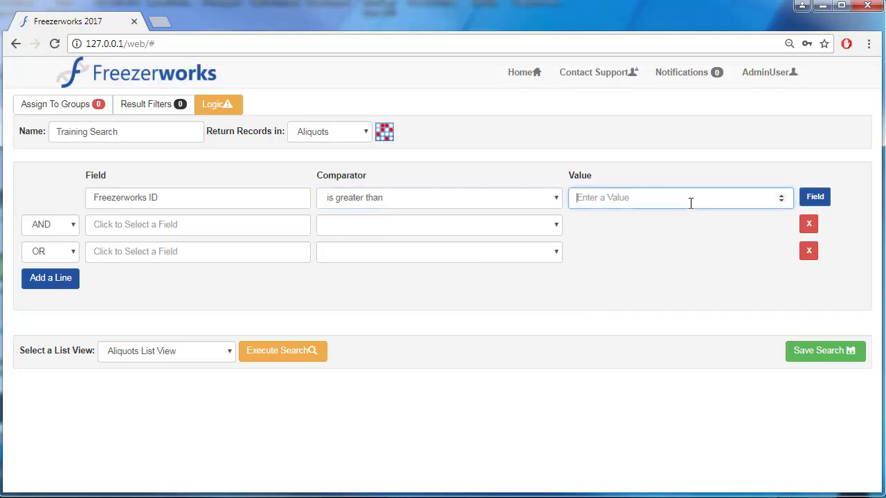
{"action": "type", "text": "100001"}
Set line 2 to Aliquot Type is equal to Plasma
{"action": "left_click", "coordinate": [294, 228]}
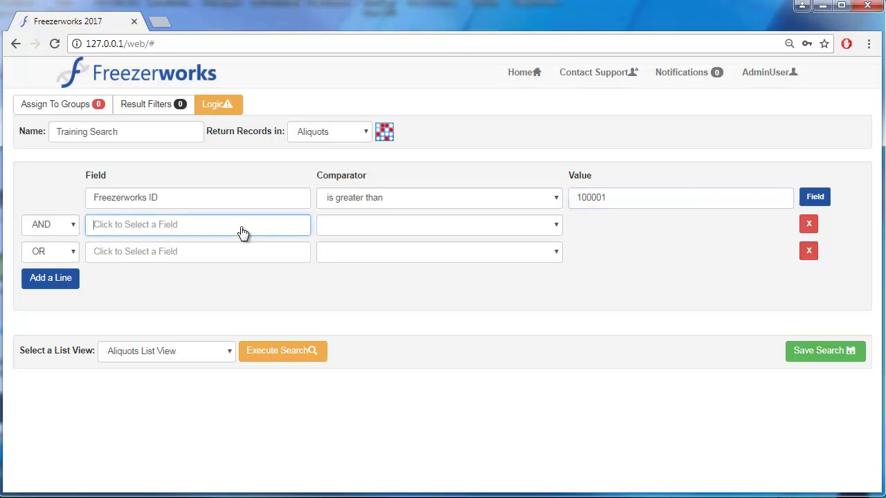
{"action": "left_click", "coordinate": [298, 108]}
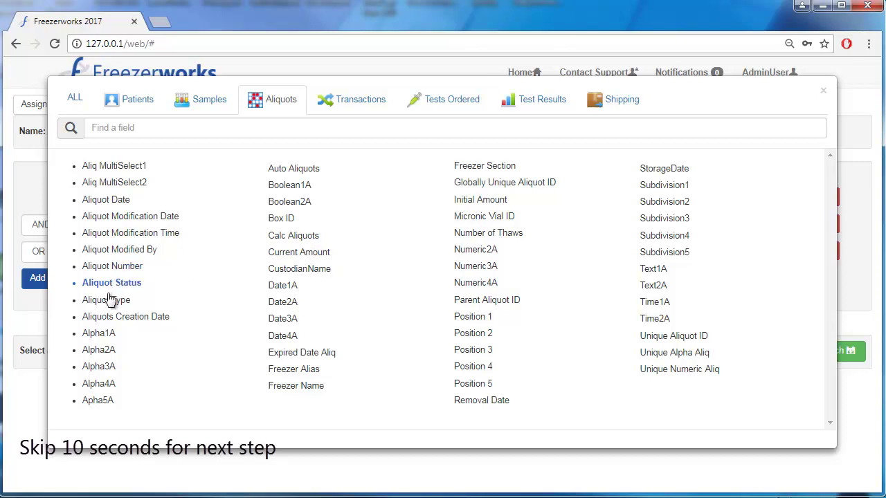
{"action": "left_click", "coordinate": [110, 300]}
{"action": "left_click", "coordinate": [357, 226]}
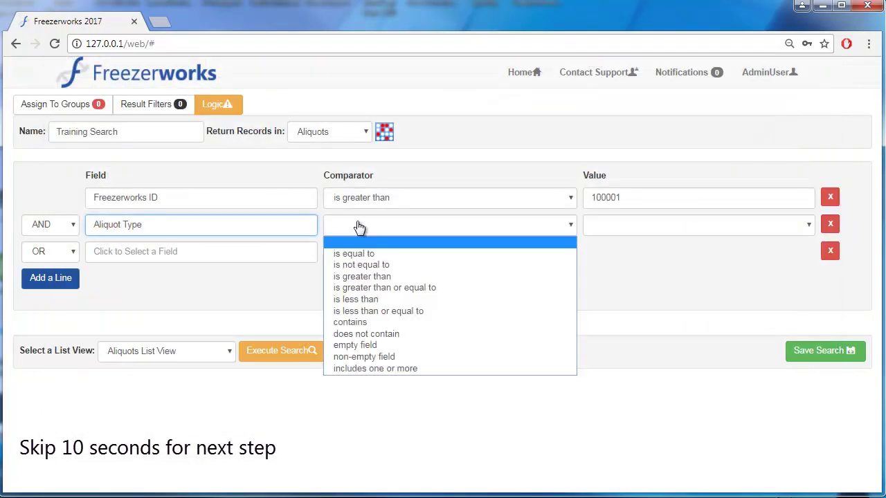
{"action": "left_click", "coordinate": [391, 254]}
{"action": "left_click", "coordinate": [671, 228]}
{"action": "left_click", "coordinate": [621, 266]}
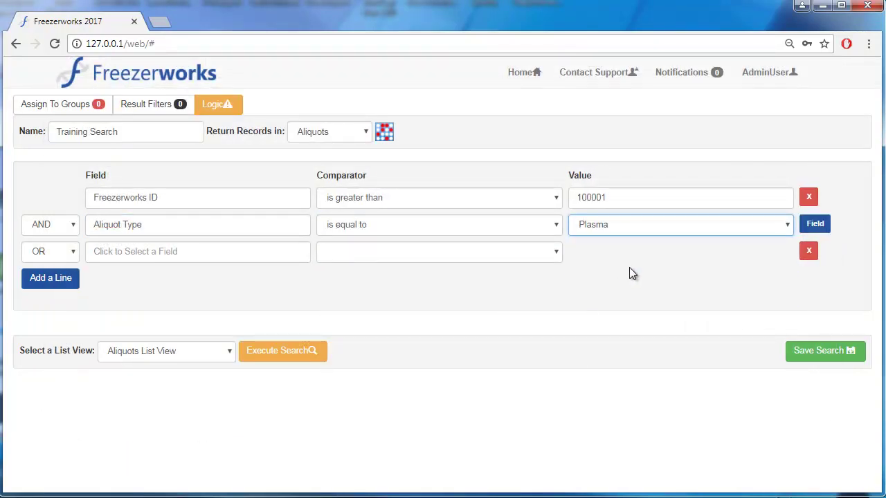
Set line 3 to Current Amount is equal to
{"action": "left_click", "coordinate": [207, 259]}
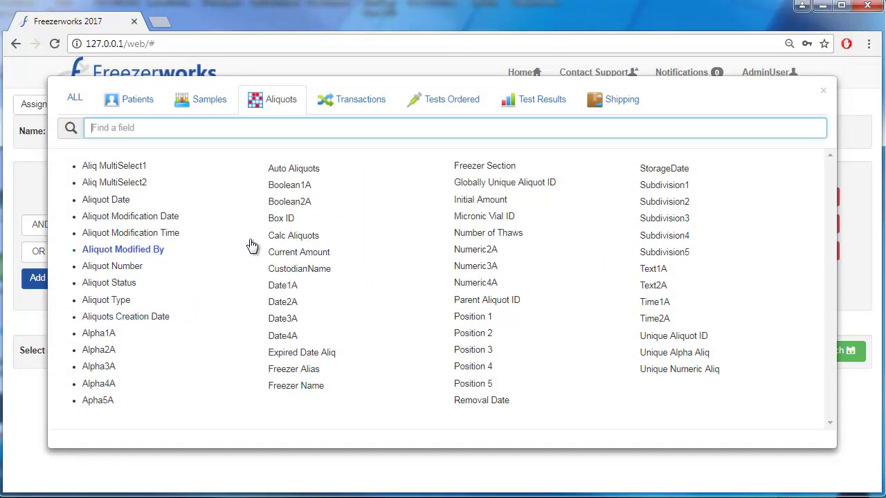
{"action": "left_click", "coordinate": [294, 253]}
{"action": "left_click", "coordinate": [430, 254]}
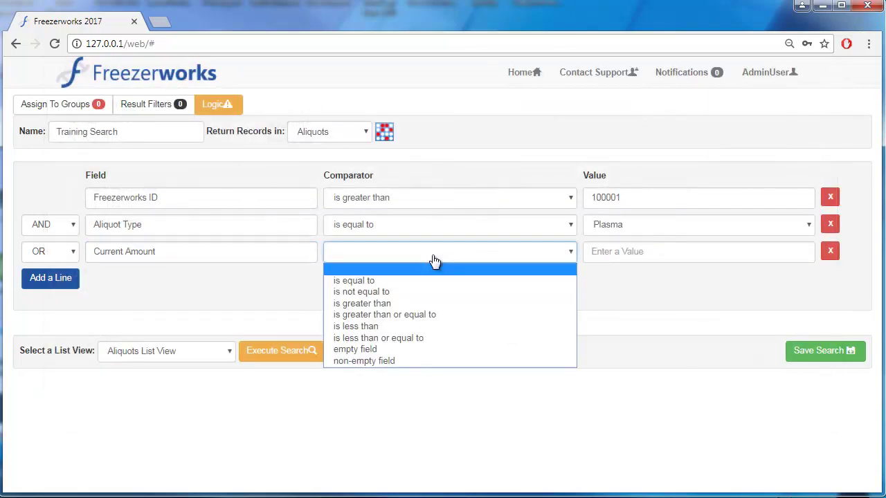
{"action": "left_click", "coordinate": [415, 280]}
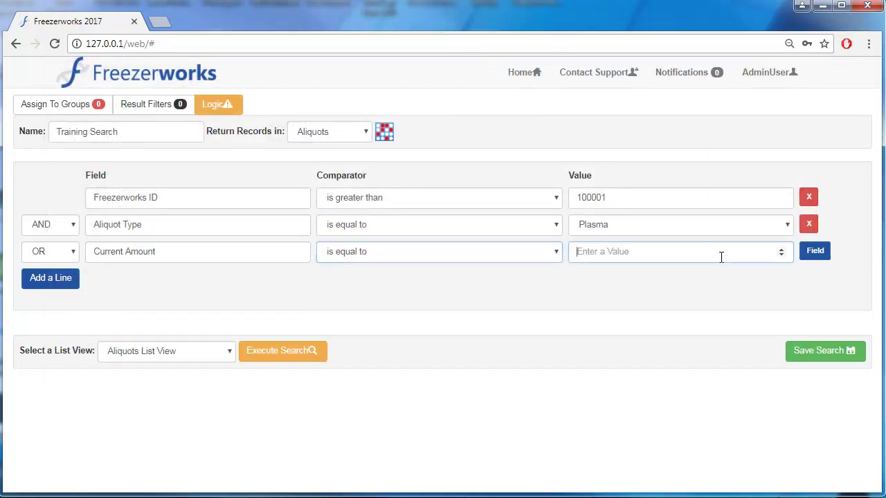
Compare line 3's Current Amount against the Initial Amount field, then view Result Filters
{"action": "left_click", "coordinate": [720, 254]}
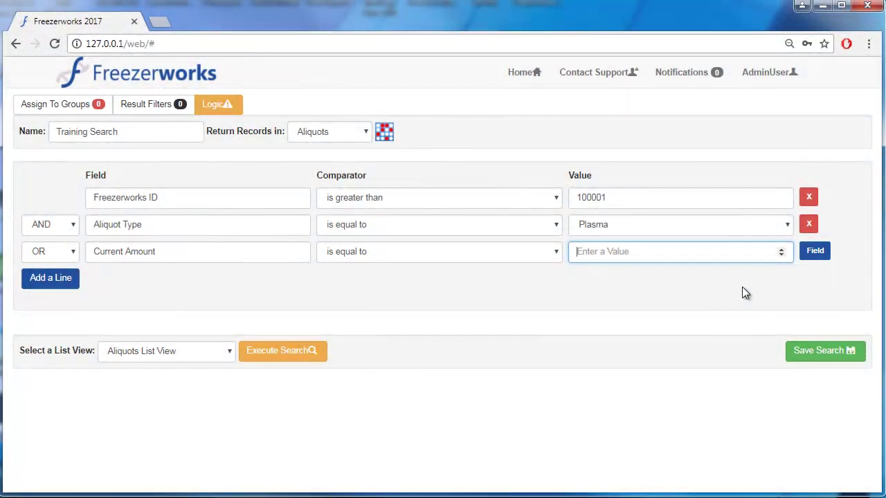
{"action": "left_click", "coordinate": [820, 255]}
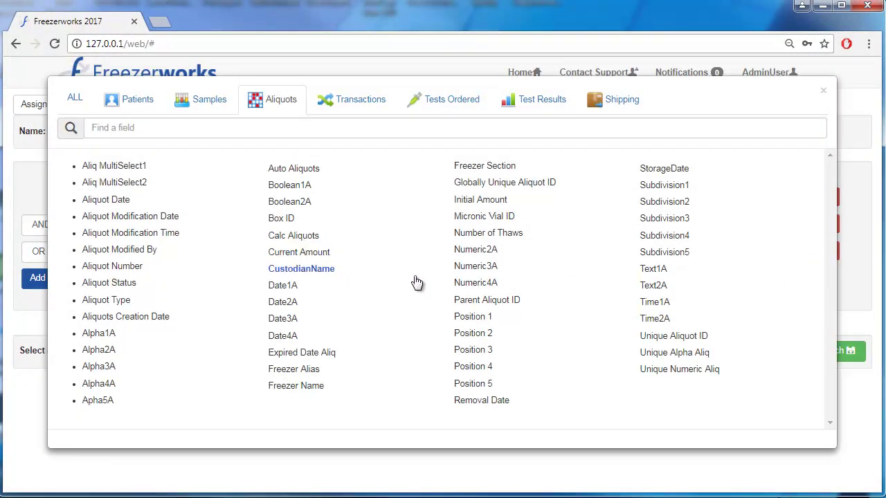
{"action": "left_click", "coordinate": [481, 201]}
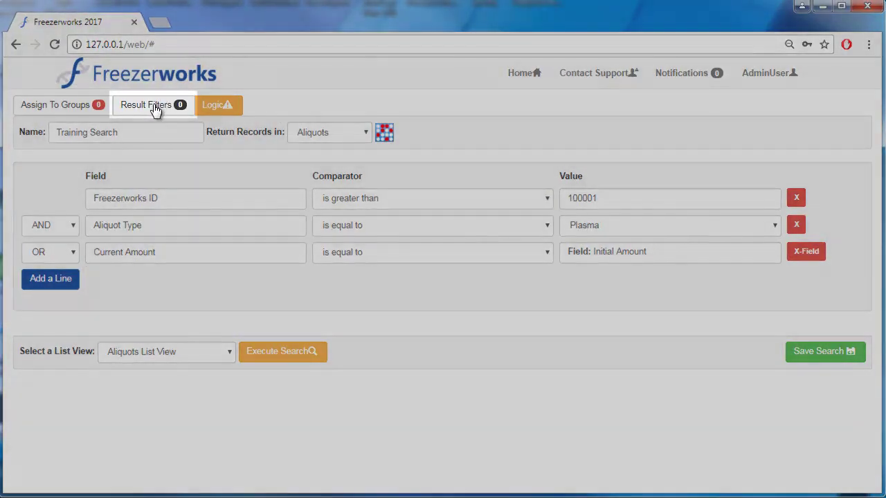
{"action": "left_click", "coordinate": [154, 107]}
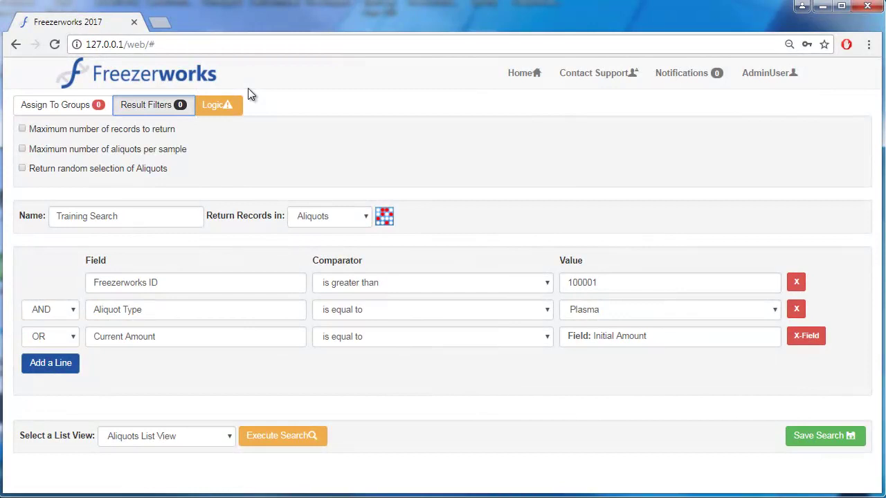
{"action": "left_click", "coordinate": [49, 131]}
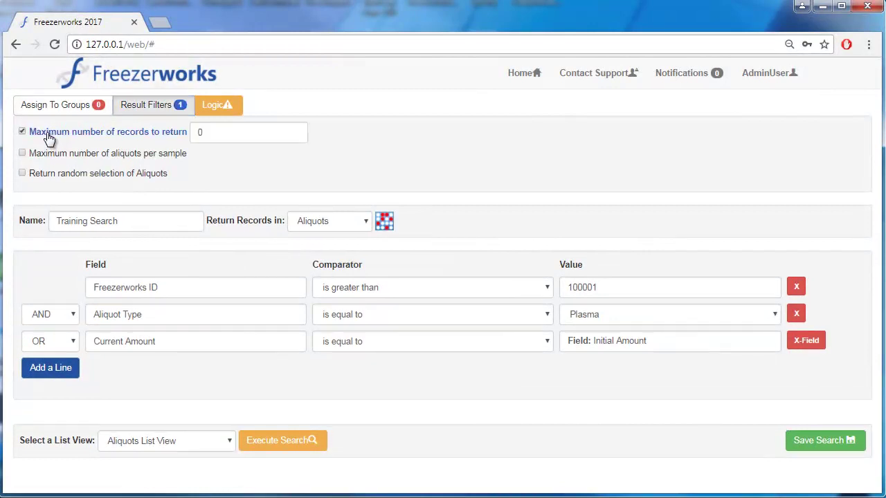
{"action": "left_click", "coordinate": [223, 136]}
{"action": "type", "text": "10"}
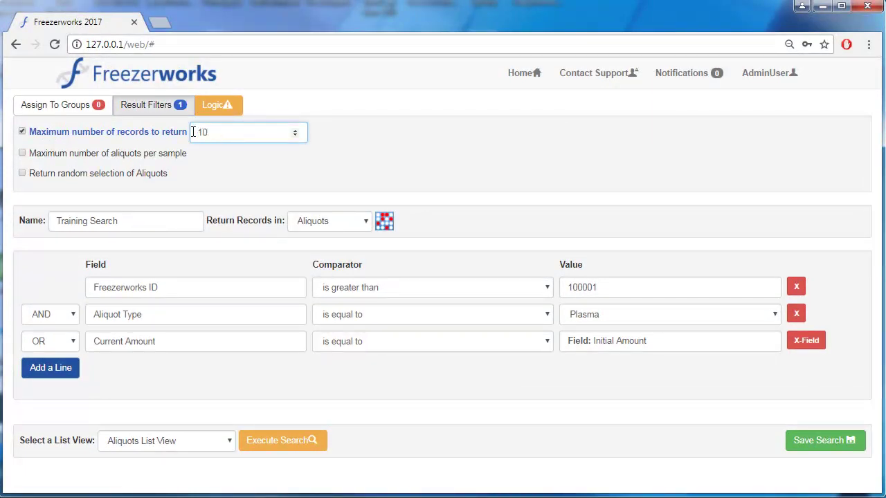
{"action": "left_click", "coordinate": [22, 173]}
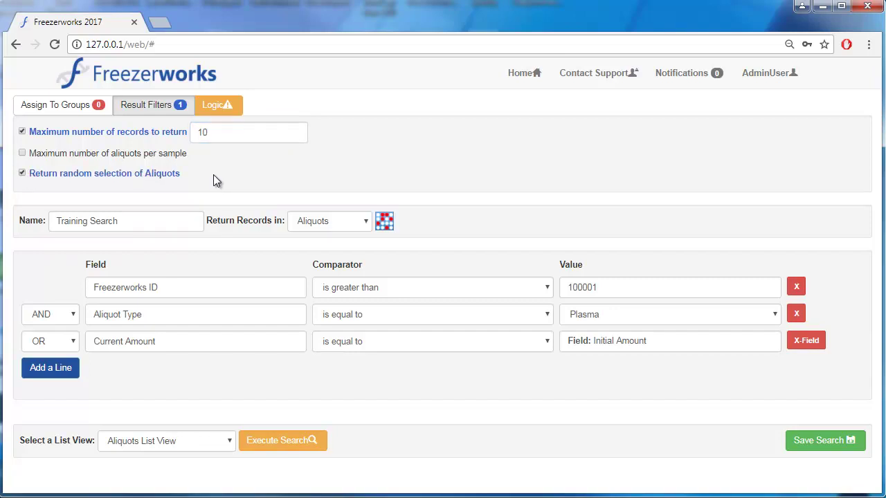
{"action": "left_click", "coordinate": [336, 221]}
{"action": "left_click", "coordinate": [332, 252]}
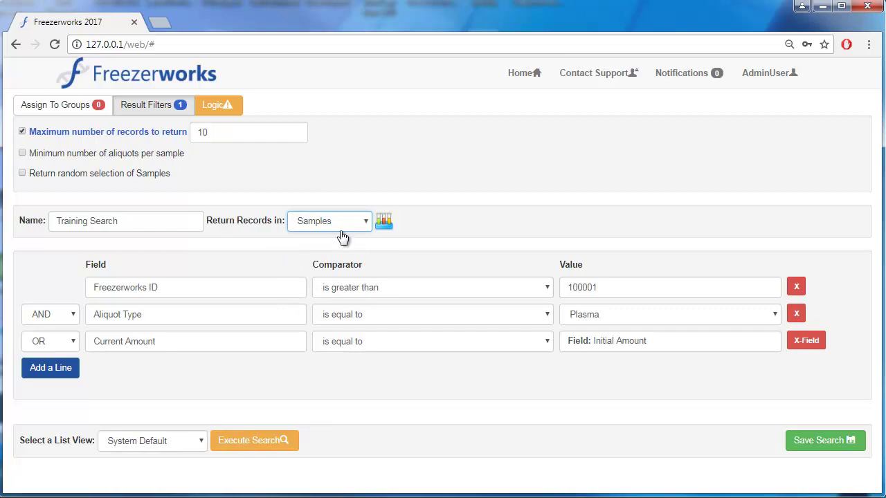
{"action": "left_click", "coordinate": [123, 129]}
{"action": "left_click", "coordinate": [331, 216]}
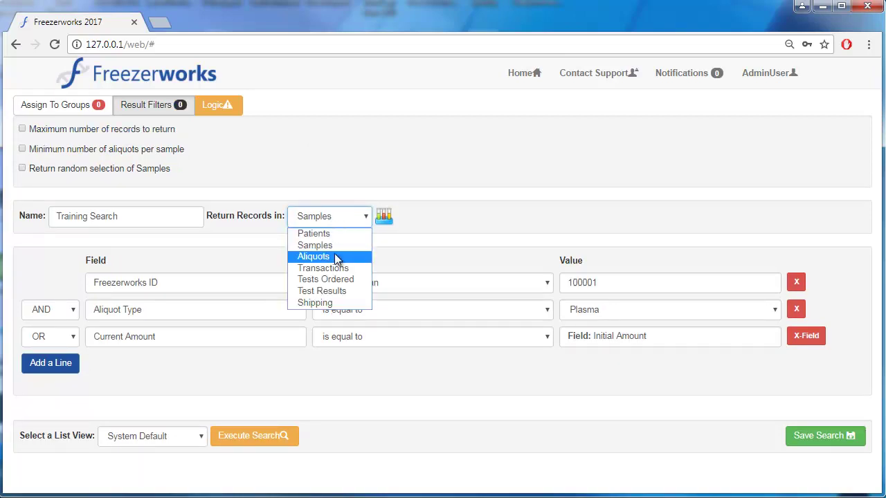
{"action": "left_click", "coordinate": [325, 256]}
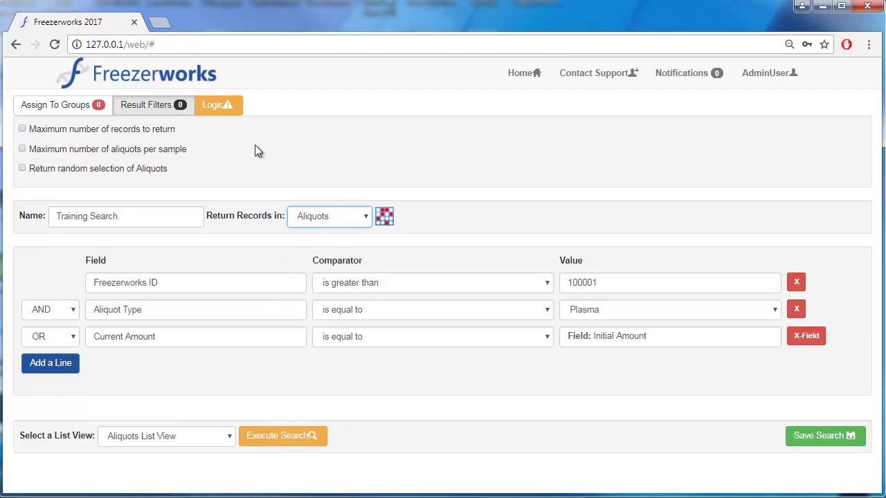
In the Logic tab, parenthesize the Freezerworks ID and Plasma conditions and save
{"action": "left_click", "coordinate": [223, 104]}
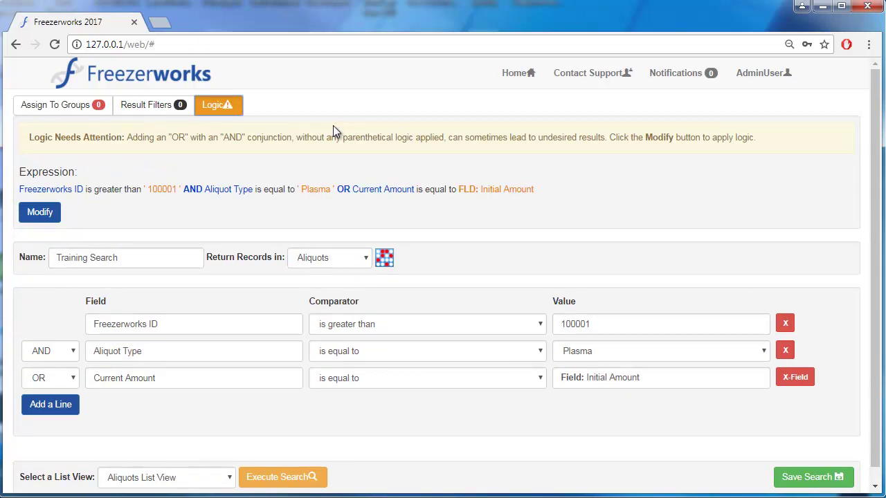
{"action": "left_click", "coordinate": [47, 213]}
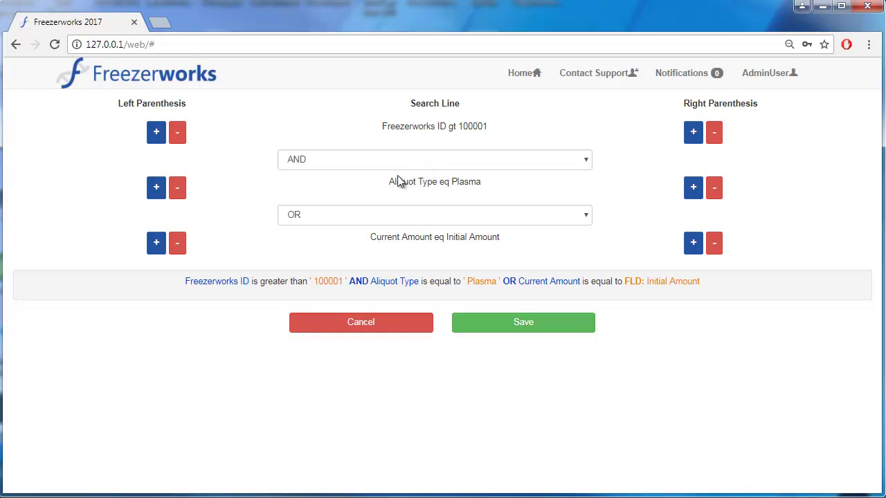
{"action": "left_click", "coordinate": [157, 133]}
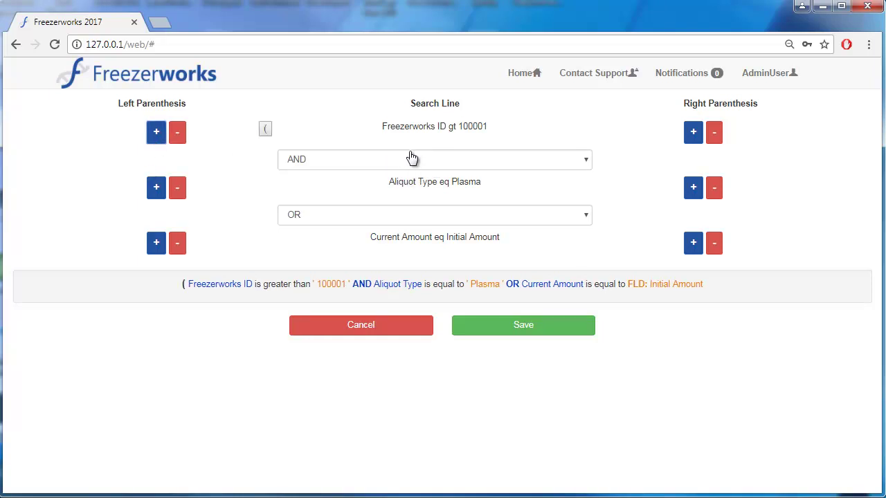
{"action": "left_click", "coordinate": [693, 188]}
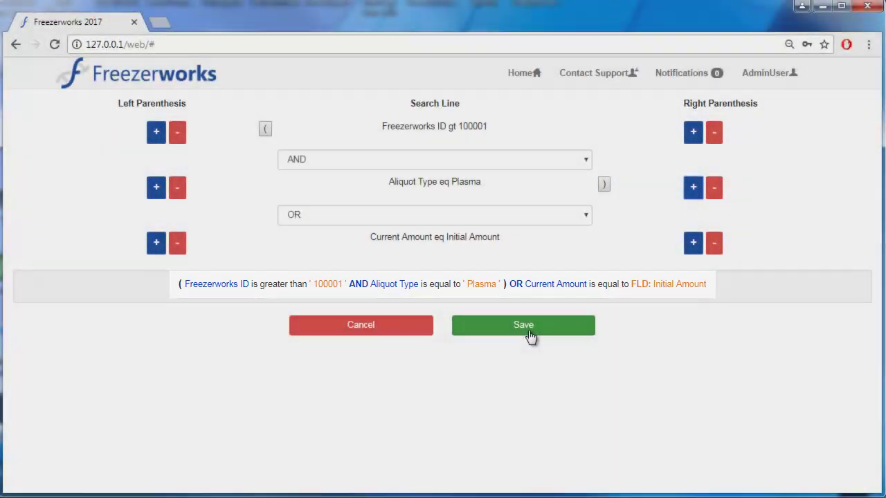
{"action": "left_click", "coordinate": [526, 326]}
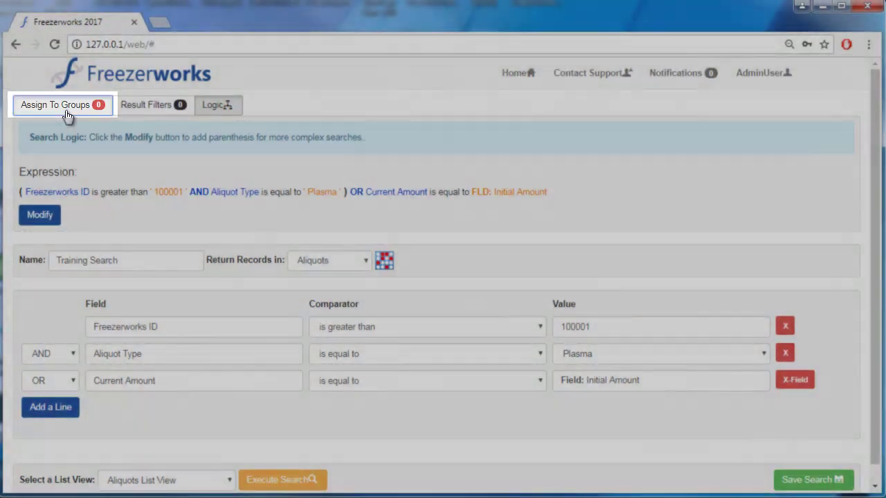
Assign Training Search to AdminGroup and Default Group and save the group assignments
{"action": "left_click", "coordinate": [65, 111]}
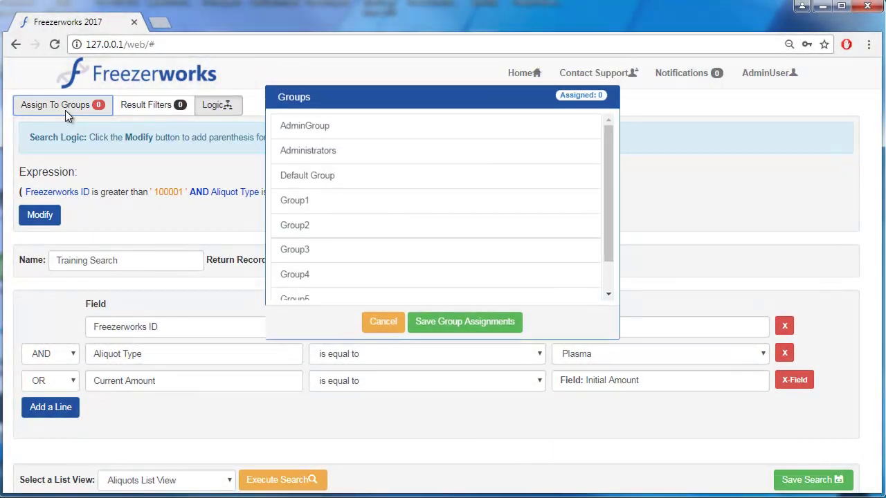
{"action": "left_click", "coordinate": [385, 131]}
{"action": "left_click", "coordinate": [369, 154]}
{"action": "left_click", "coordinate": [362, 175]}
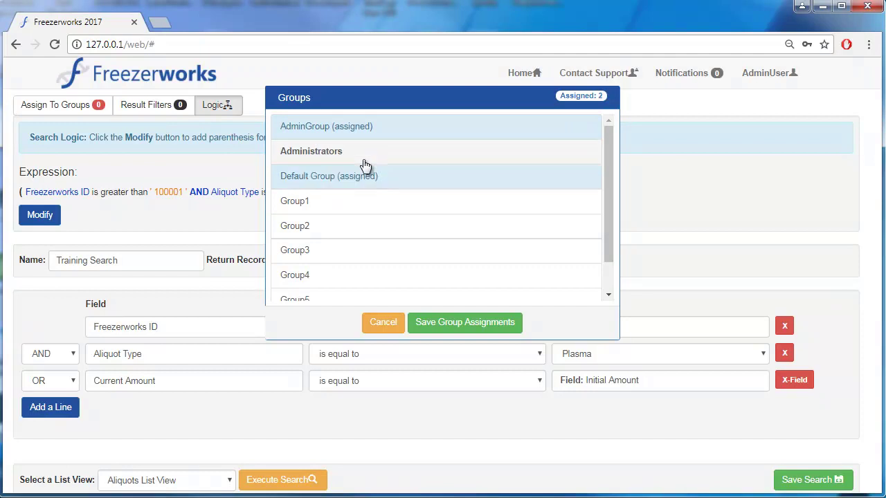
{"action": "left_click", "coordinate": [440, 327]}
Save Training Search and execute it, listing 94 matching aliquots
{"action": "scroll", "coordinate": [567, 271], "scroll_direction": "down", "scroll_amount": 1}
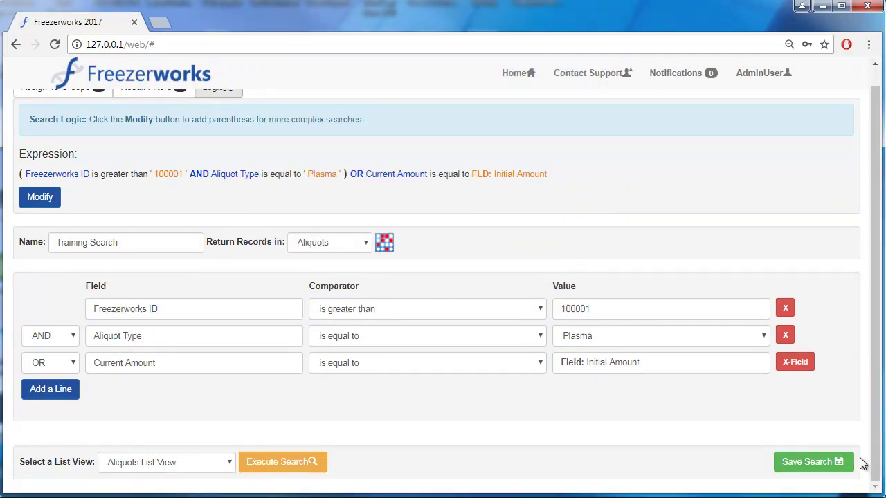
{"action": "left_click", "coordinate": [821, 468]}
{"action": "left_click", "coordinate": [281, 462]}
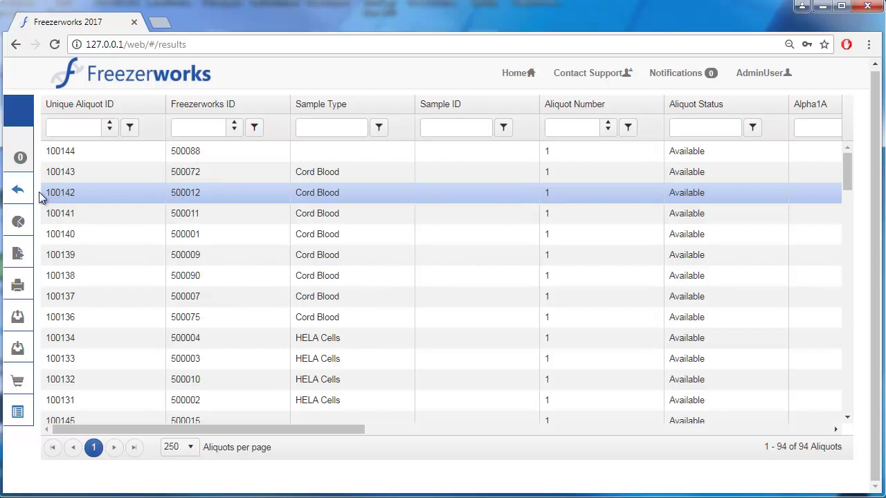
Check the Change Listview choices, then set Perform Actions On to All Aliquots
{"action": "mouse_move", "coordinate": [17, 194]}
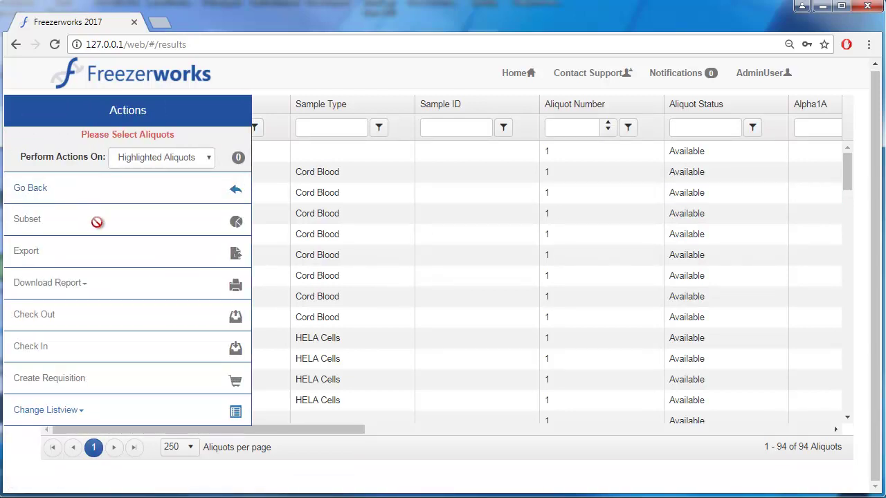
{"action": "left_click", "coordinate": [89, 412]}
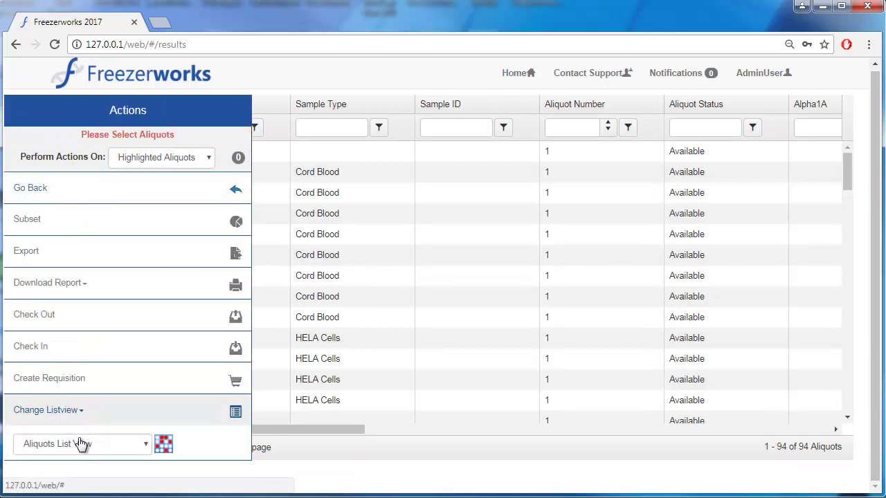
{"action": "left_click", "coordinate": [81, 446]}
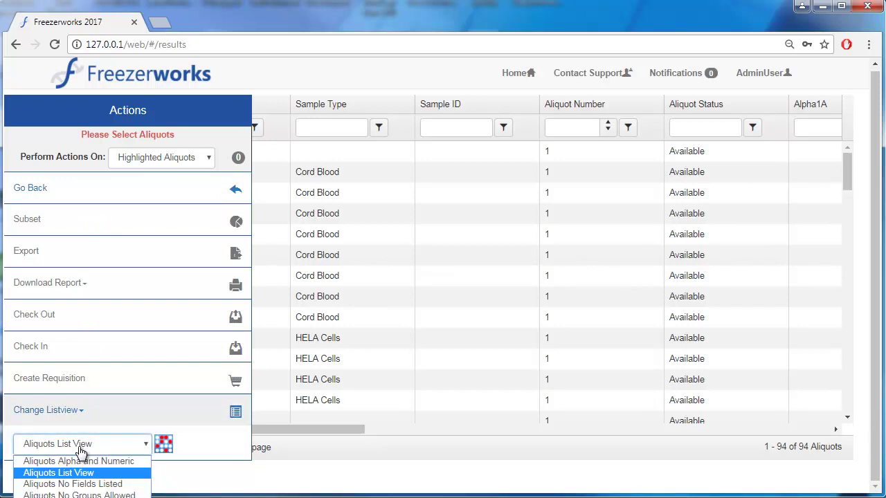
{"action": "left_click", "coordinate": [79, 448]}
{"action": "left_click", "coordinate": [94, 414]}
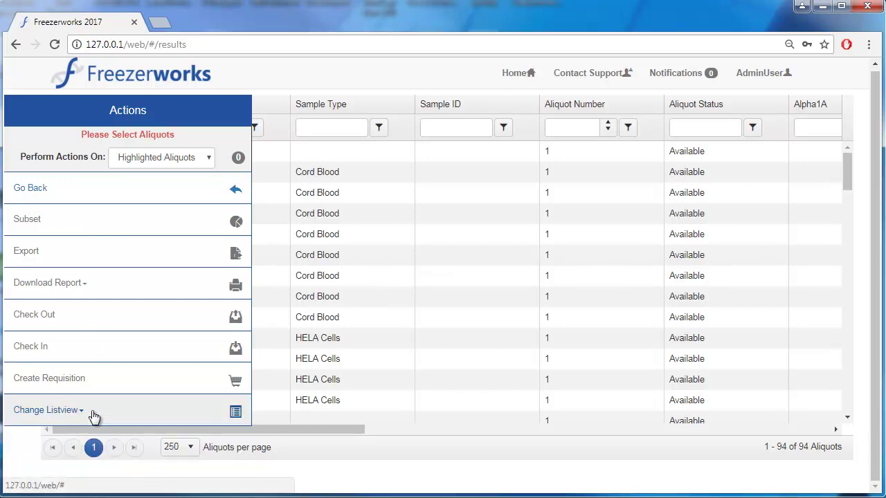
{"action": "left_click", "coordinate": [155, 164]}
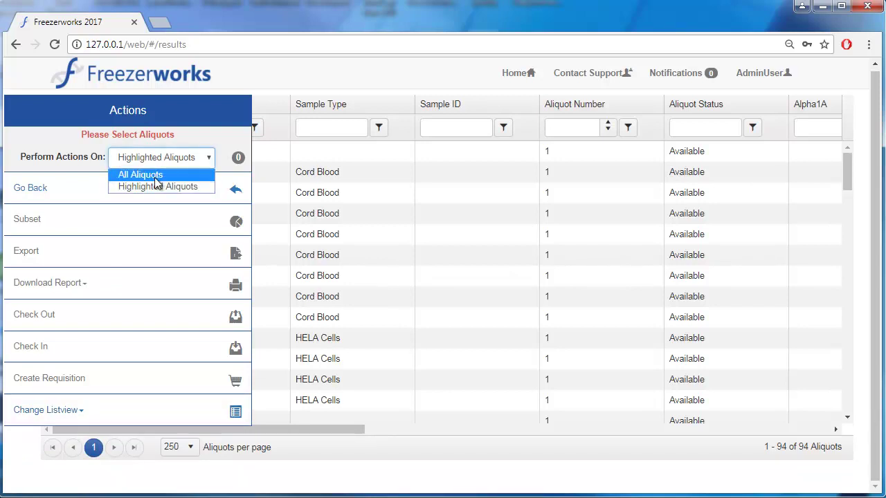
{"action": "left_click", "coordinate": [178, 174]}
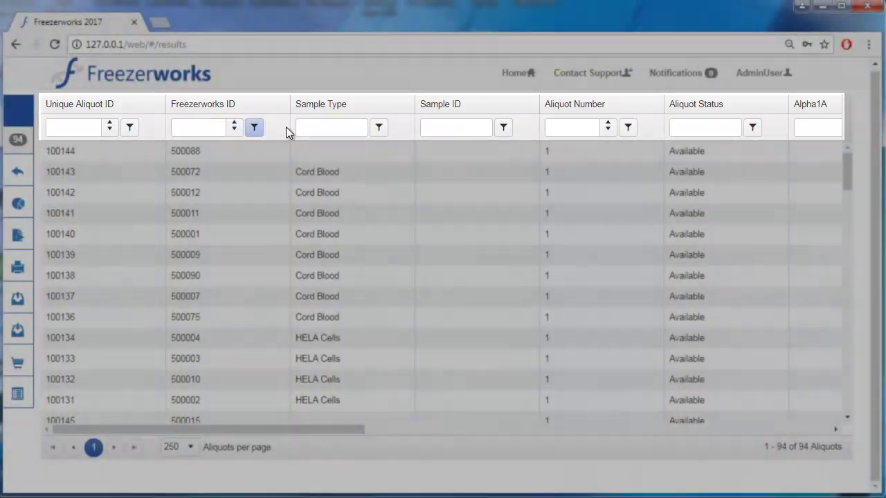
Filter the Sample Type column to Cord Blood, then remove that filter
{"action": "left_click", "coordinate": [325, 127]}
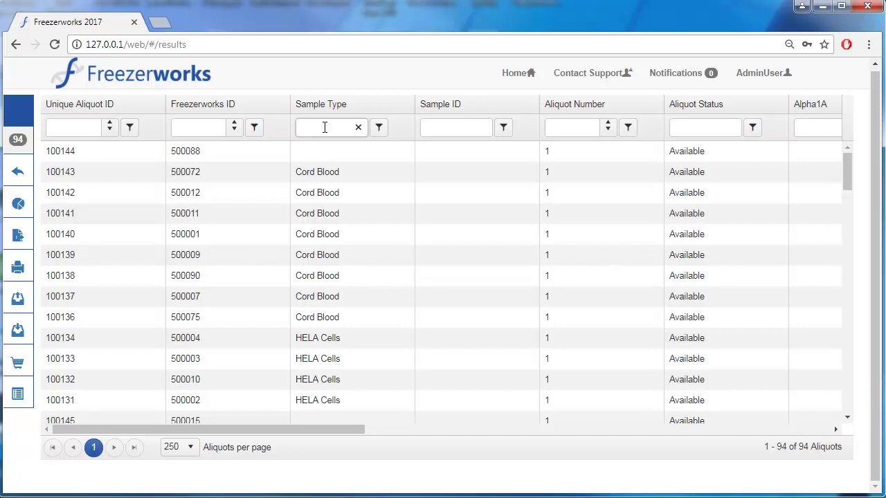
{"action": "type", "text": "Coird"}
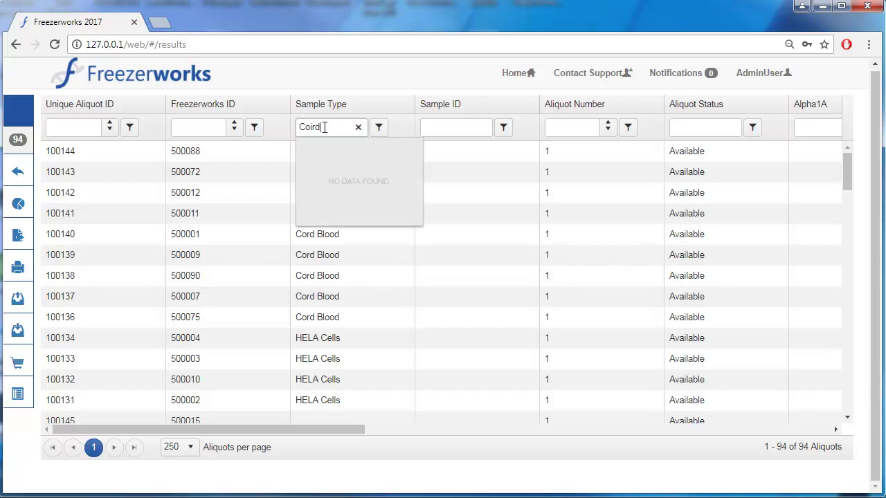
{"action": "key", "text": "BackSpace"}
{"action": "key", "text": "BackSpace"}
{"action": "key", "text": "BackSpace"}
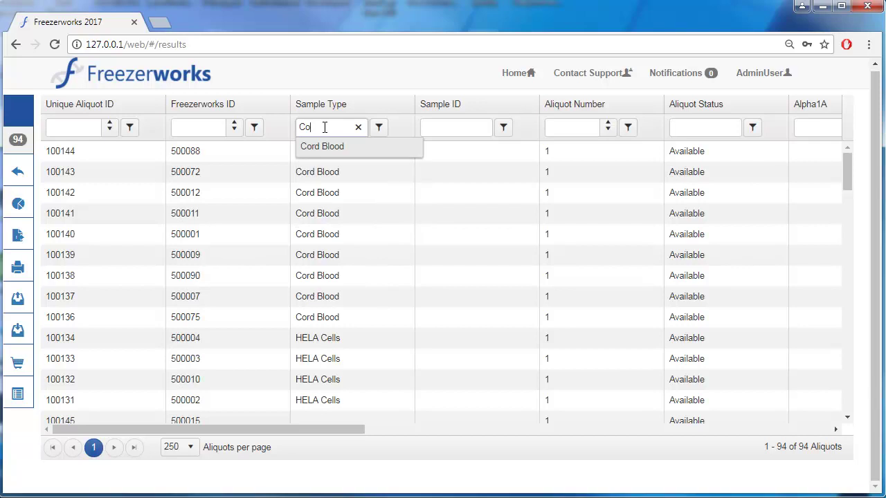
{"action": "type", "text": "rd Blood"}
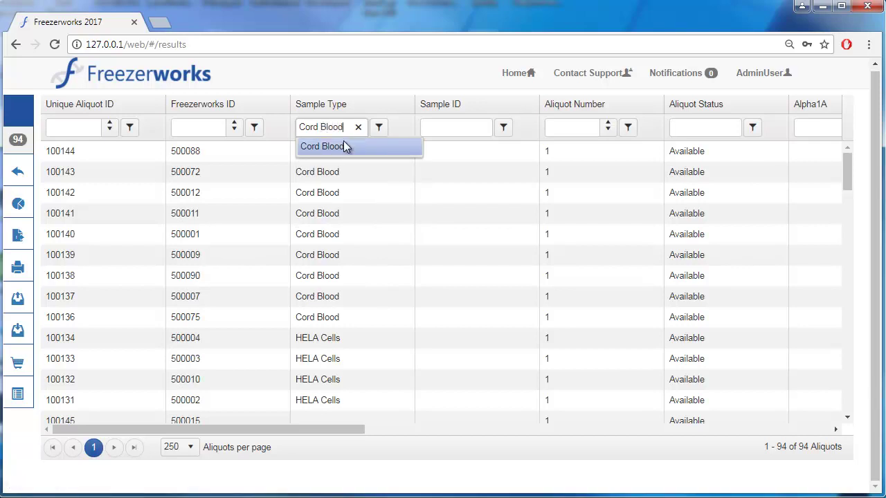
{"action": "left_click", "coordinate": [340, 148]}
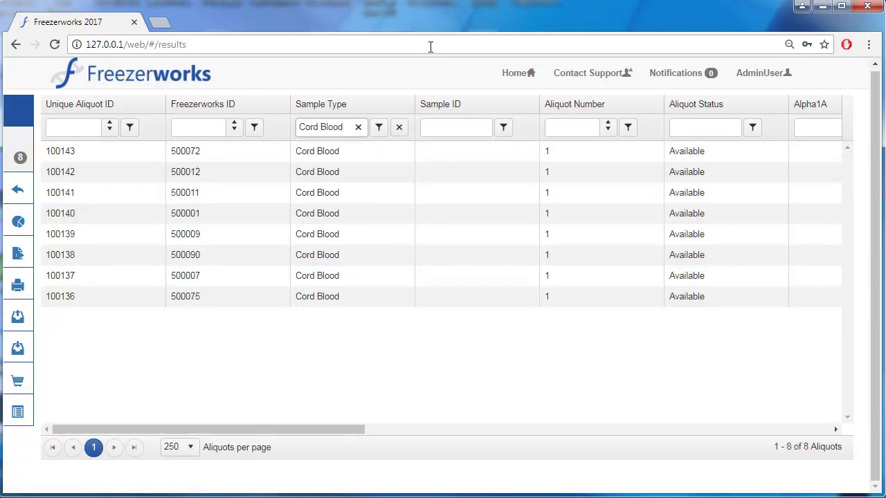
{"action": "left_click", "coordinate": [399, 133]}
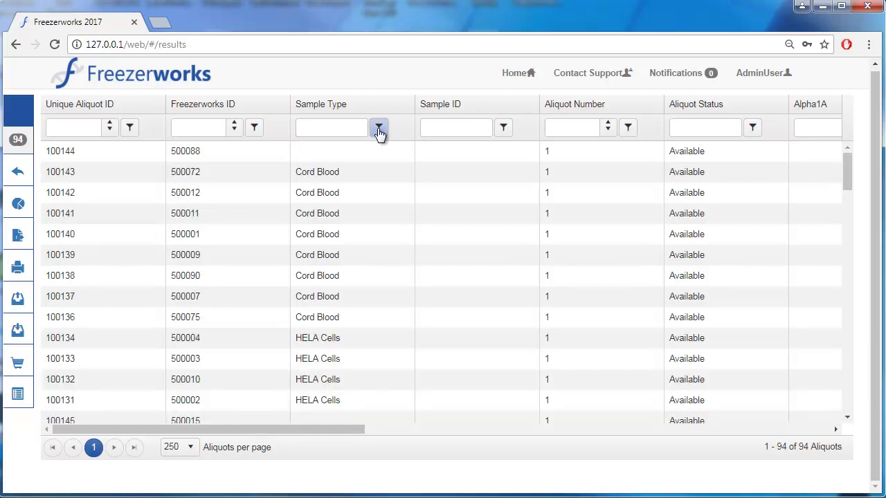
Filter Sample Type with Is not equal to Cord Blood, leaving 86 aliquots
{"action": "left_click", "coordinate": [379, 129]}
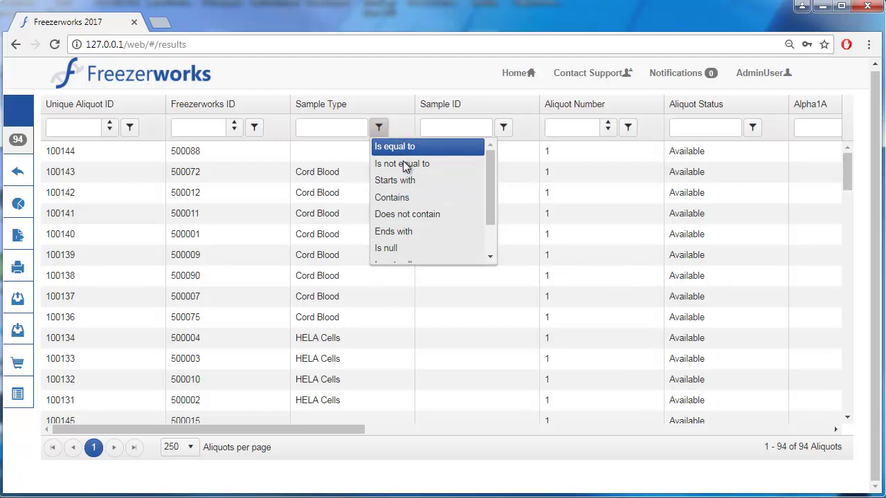
{"action": "left_click", "coordinate": [401, 163]}
{"action": "left_click", "coordinate": [333, 125]}
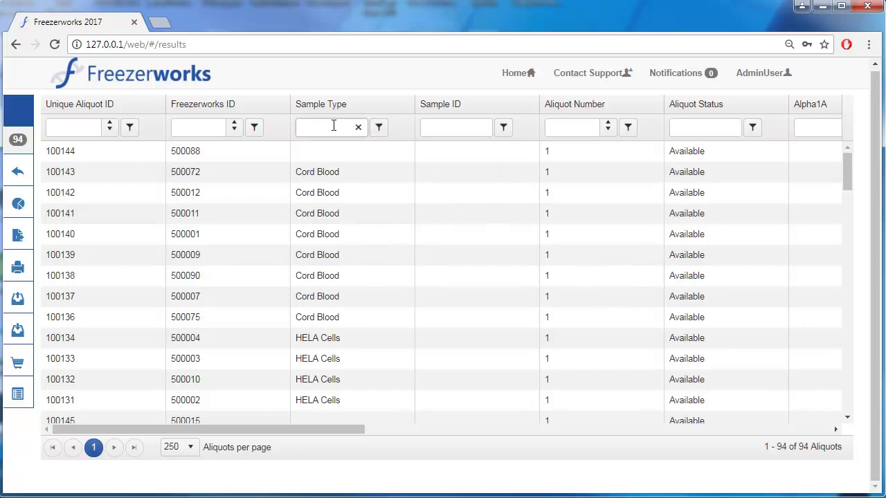
{"action": "type", "text": "Cord"}
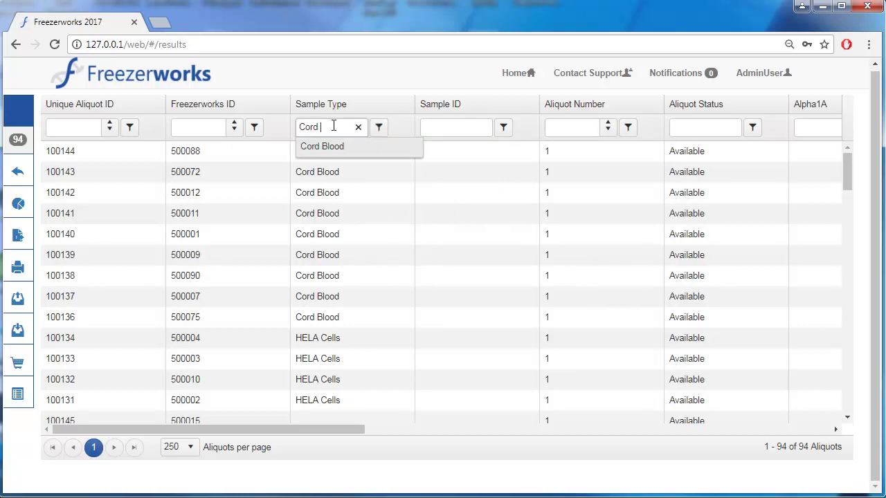
{"action": "type", "text": " Blood"}
{"action": "key", "text": "Return"}
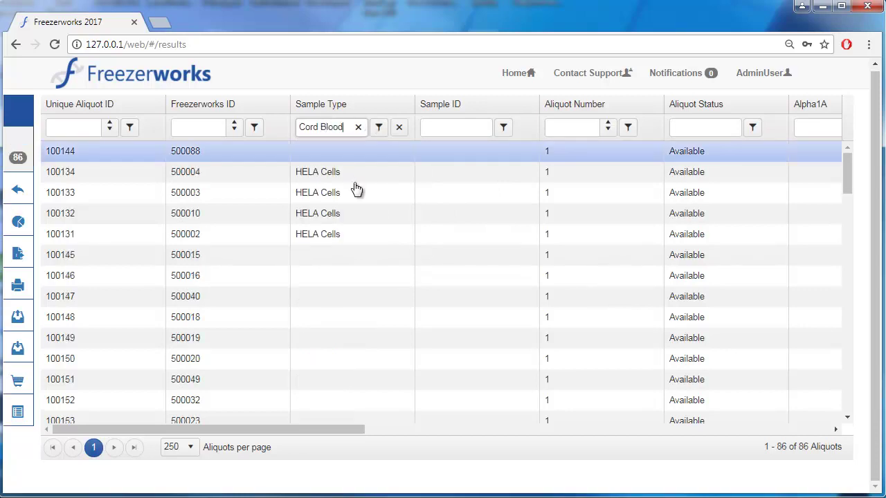